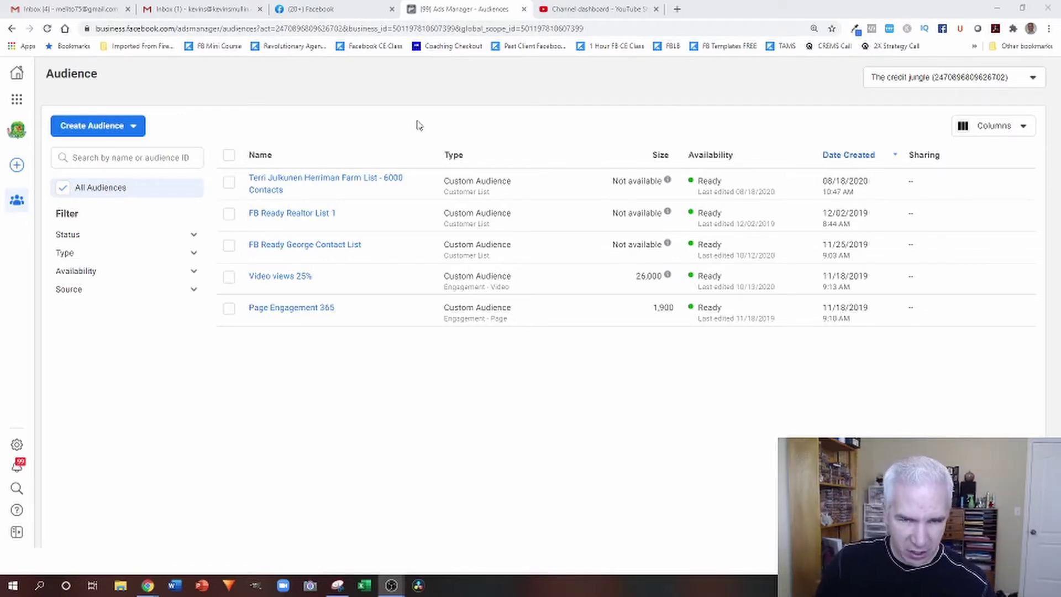
- Choose Custom Audience from the Create Audience dropdown to open the source choices dialog
left_click(128, 133)
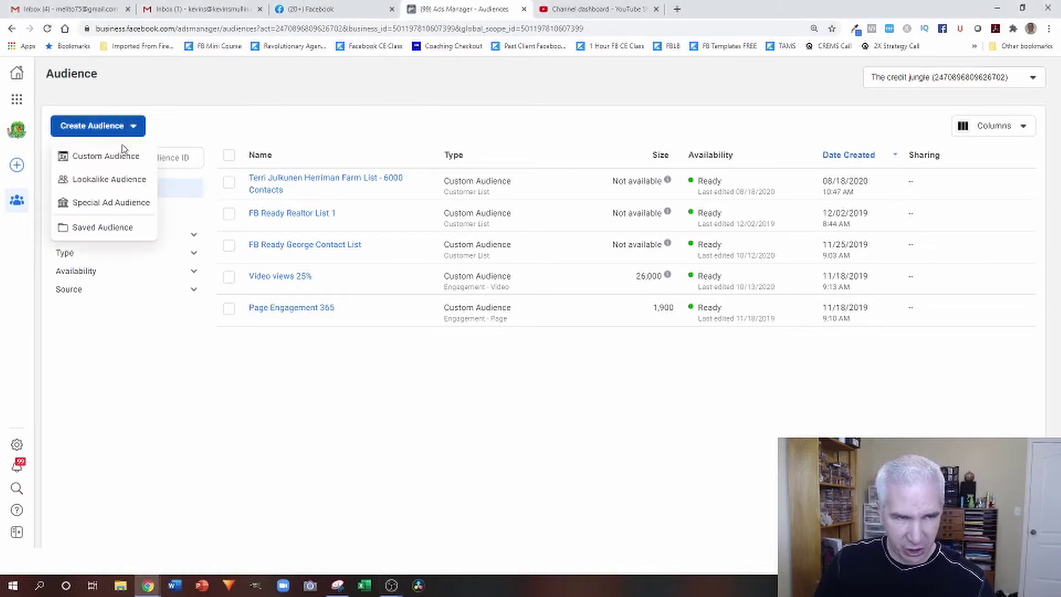
left_click(442, 178)
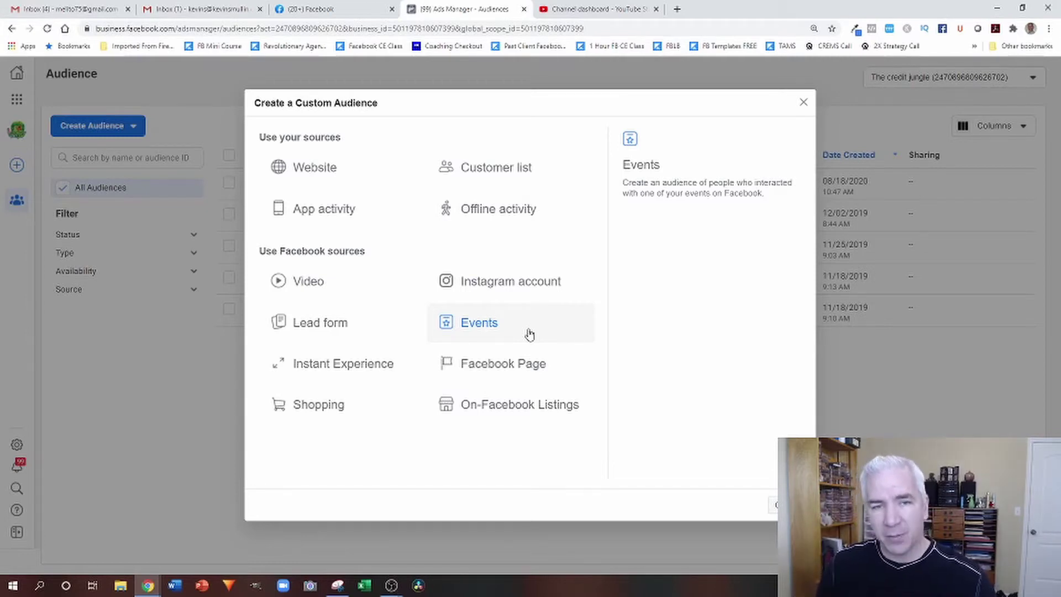
left_click(506, 364)
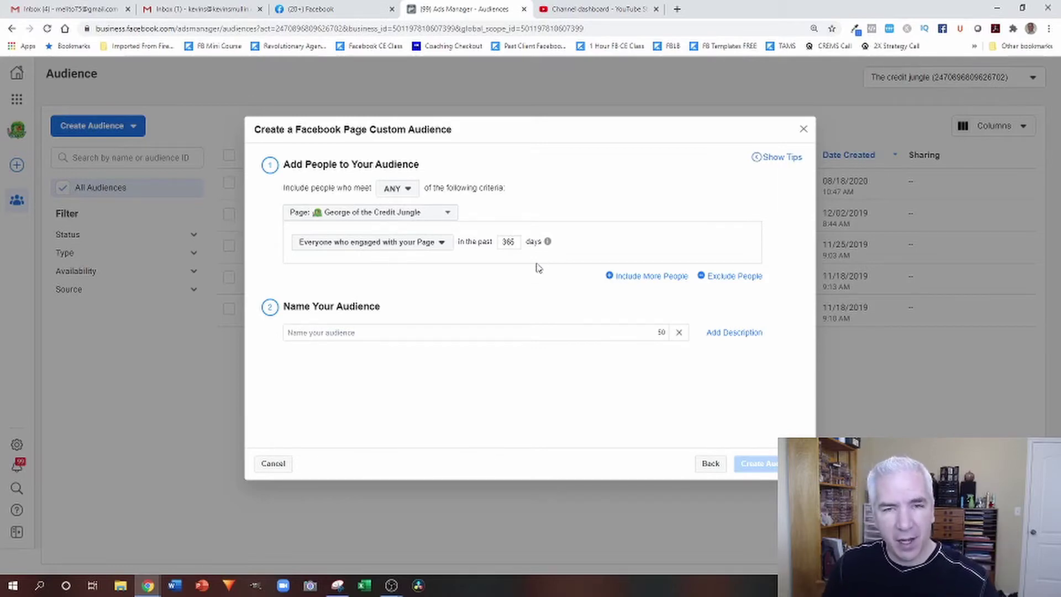
mouse_move(549, 242)
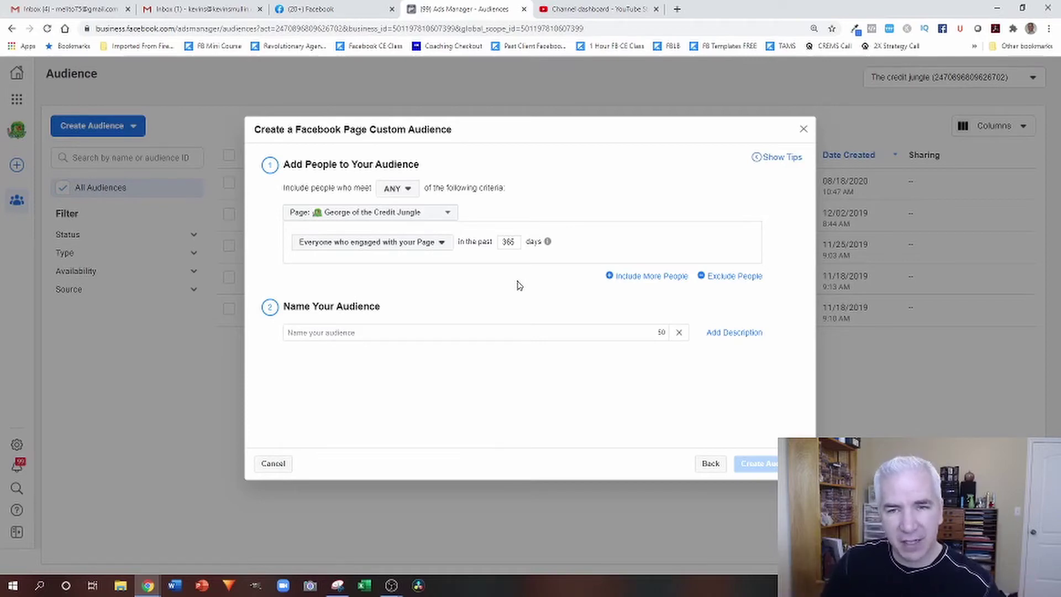
- Close the Page audience form, briefly view the Video source form, then close it unsaved
left_click(804, 132)
left_click(92, 133)
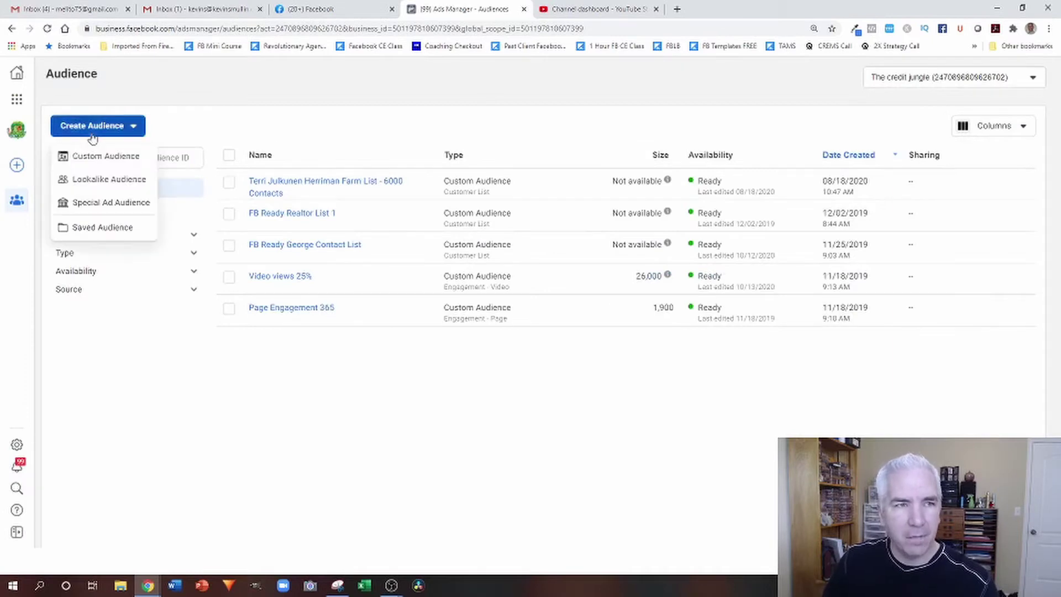
left_click(118, 159)
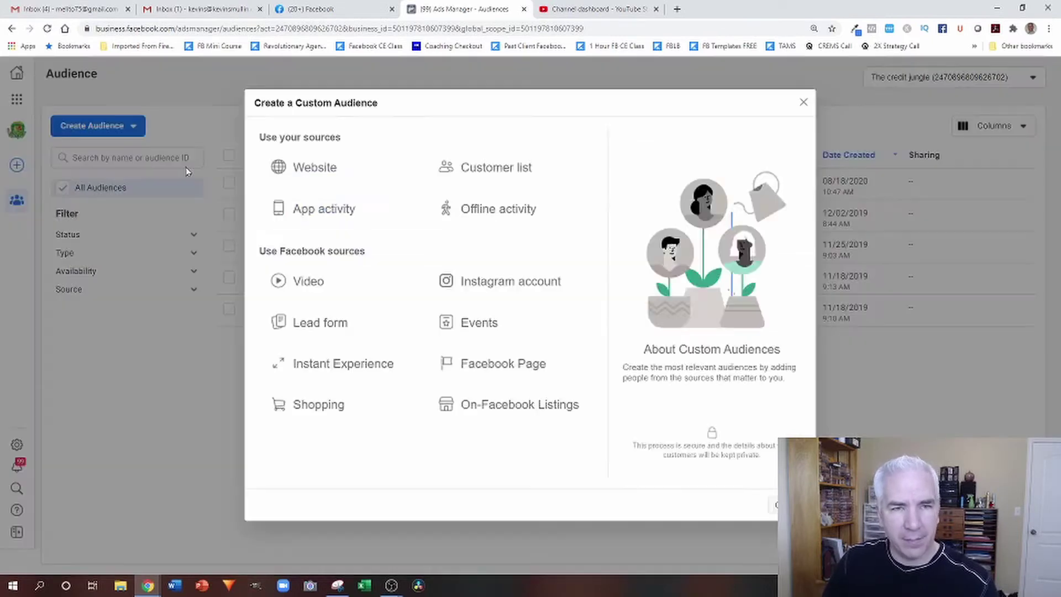
left_click(313, 282)
left_click(802, 191)
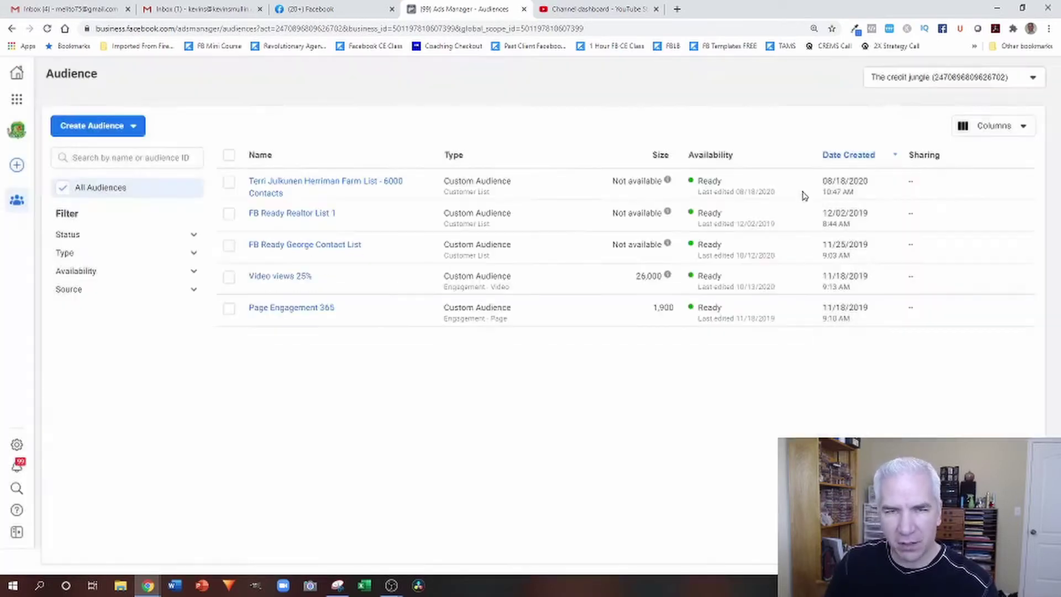
mouse_move(283, 279)
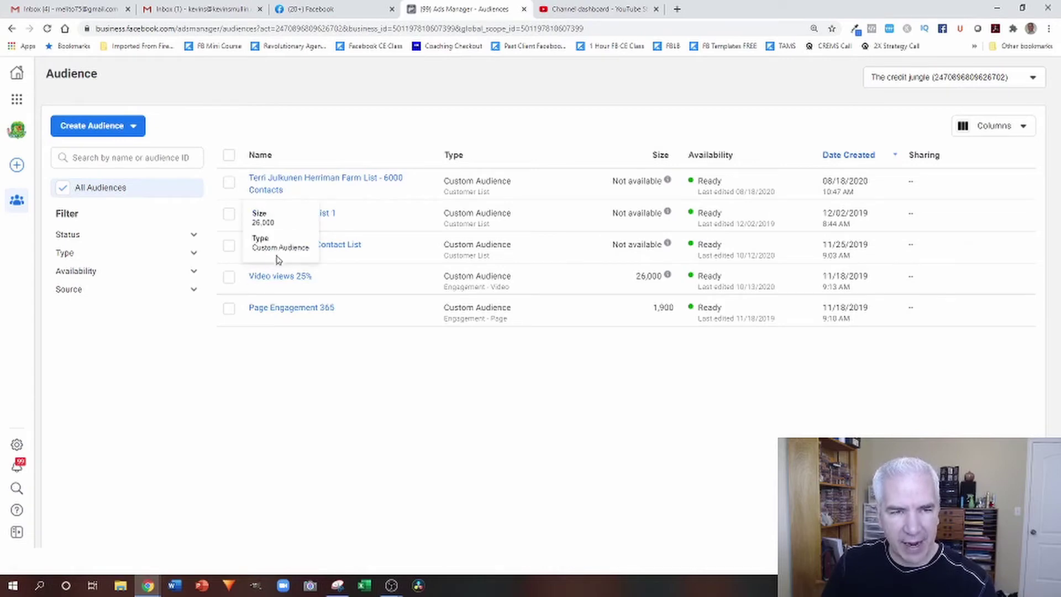
- Inspect the Video views 25% audience settings and its 90 selected Page videos, closing both unchanged
left_click(302, 278)
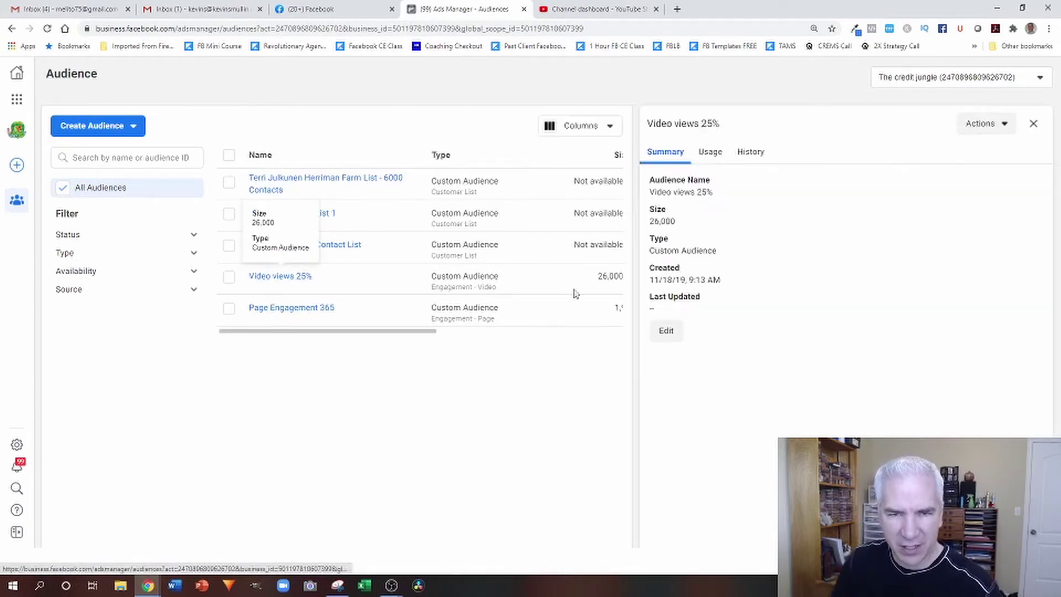
left_click(667, 330)
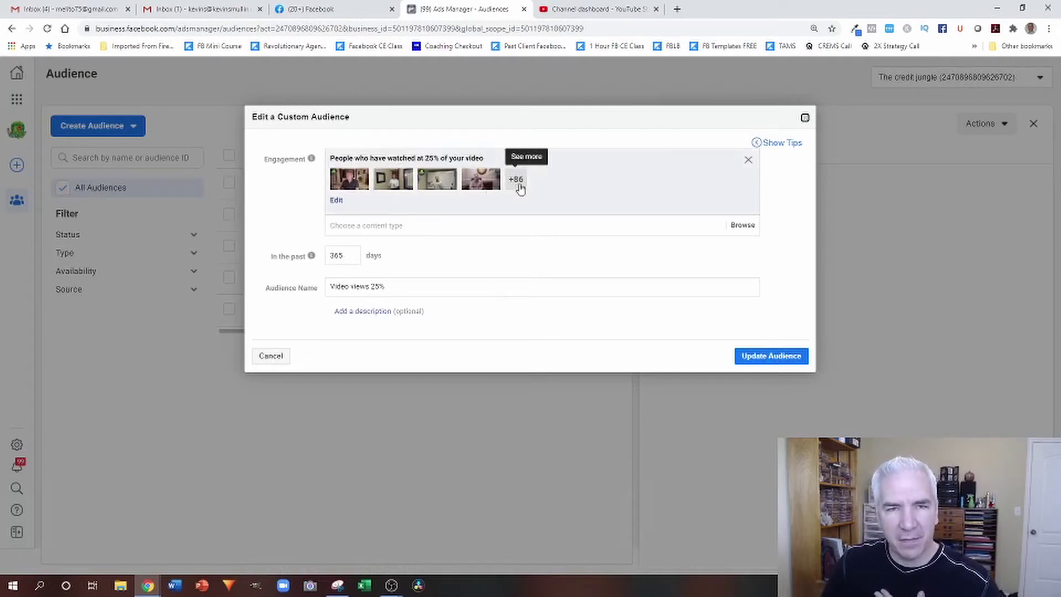
left_click(335, 200)
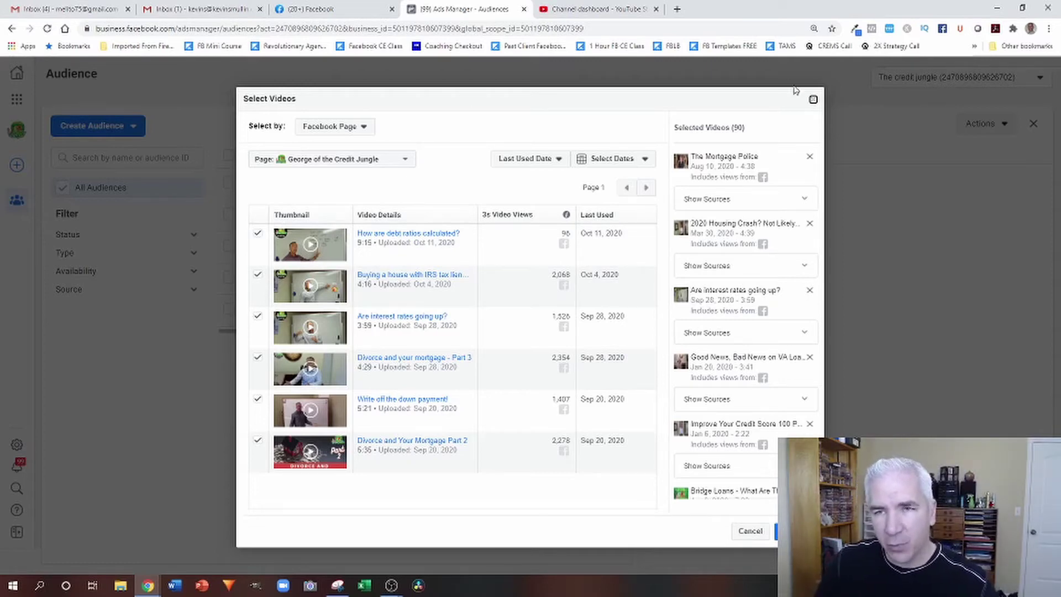
left_click(813, 99)
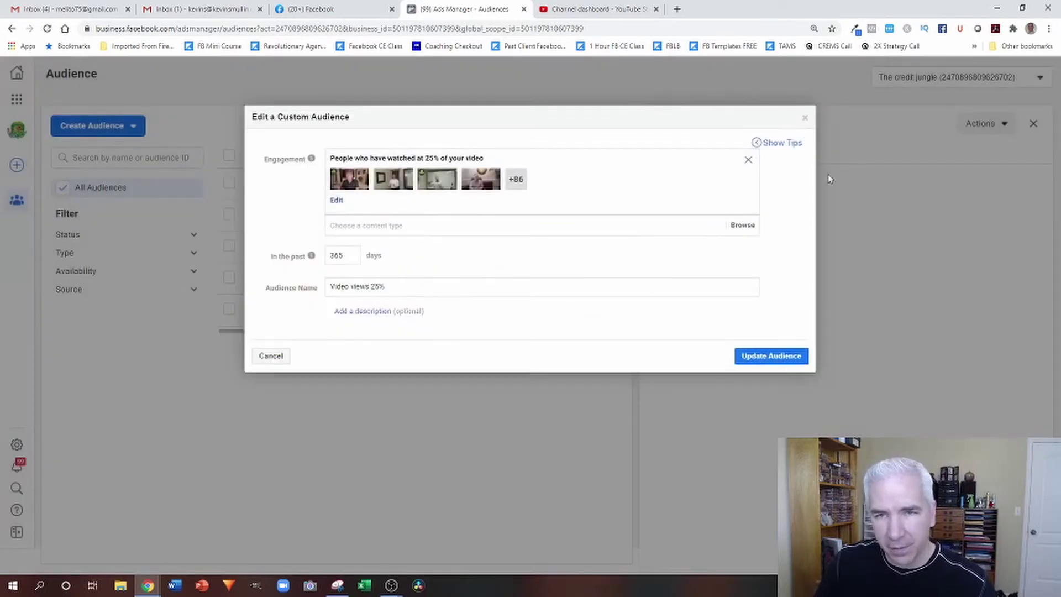
left_click(805, 120)
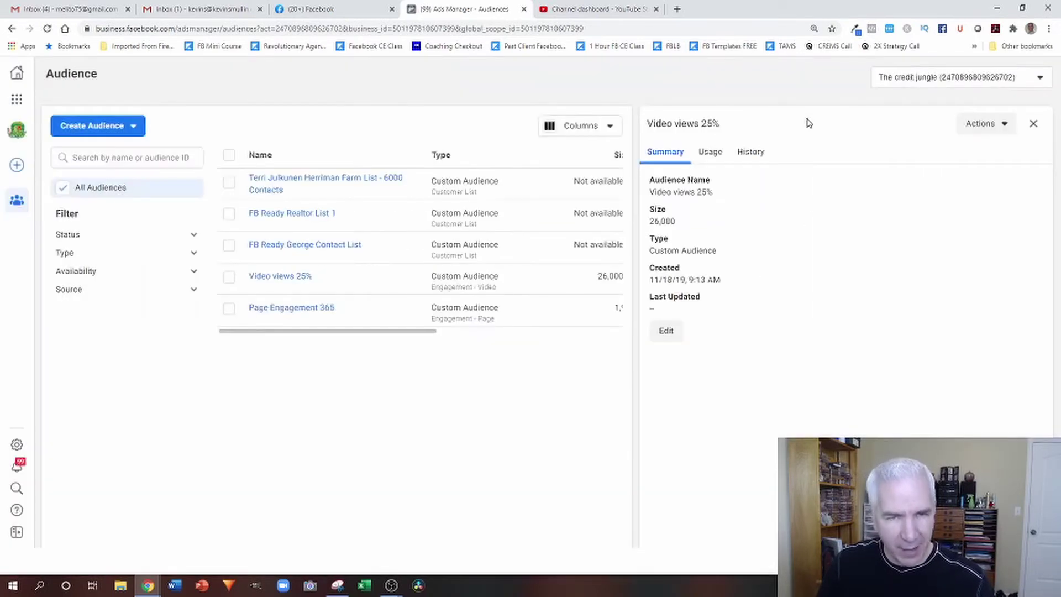
left_click(1032, 124)
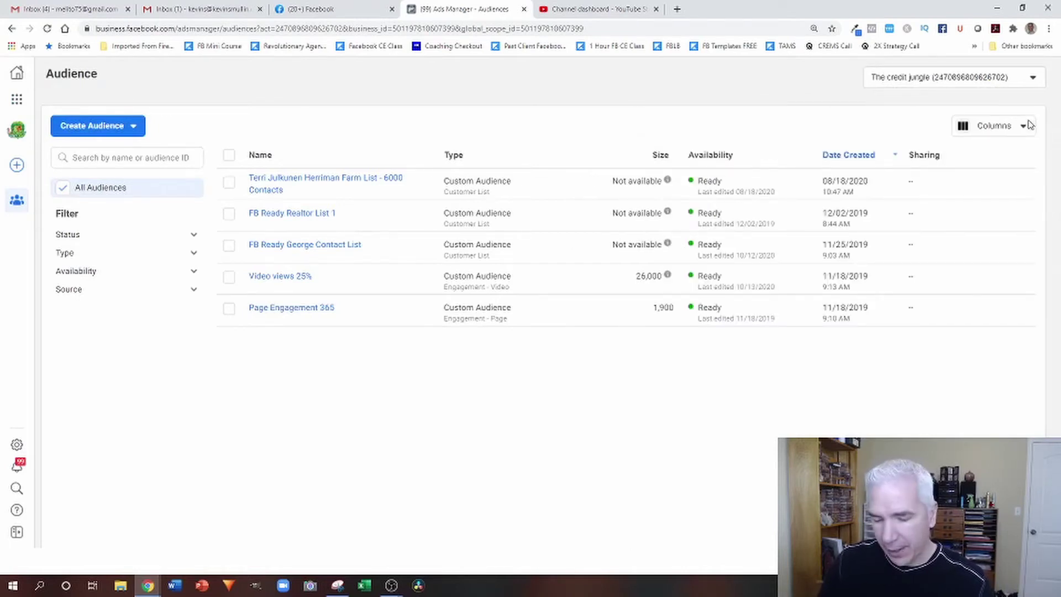
left_click(130, 126)
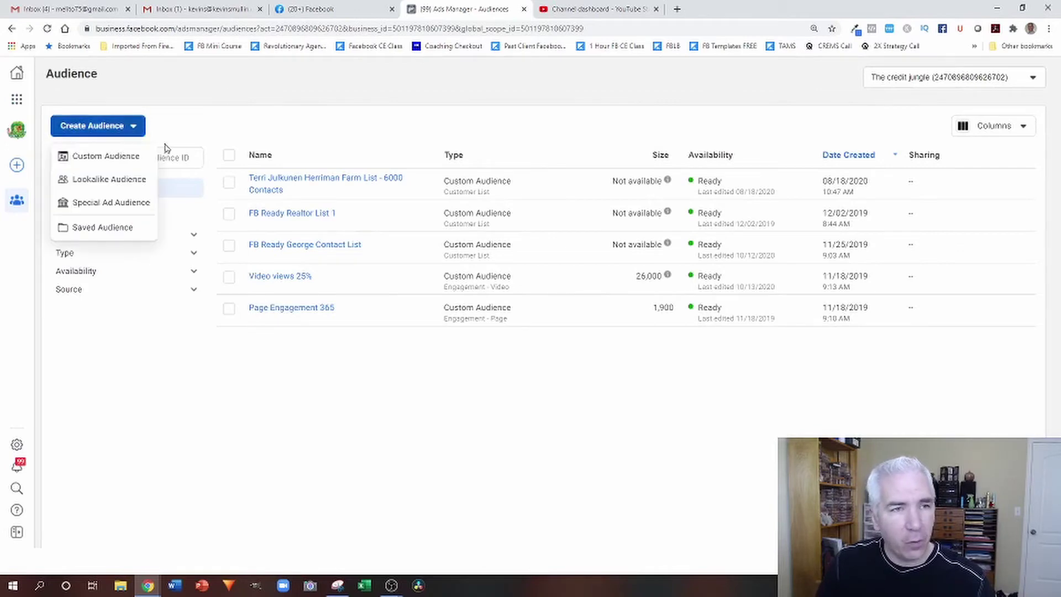
left_click(104, 158)
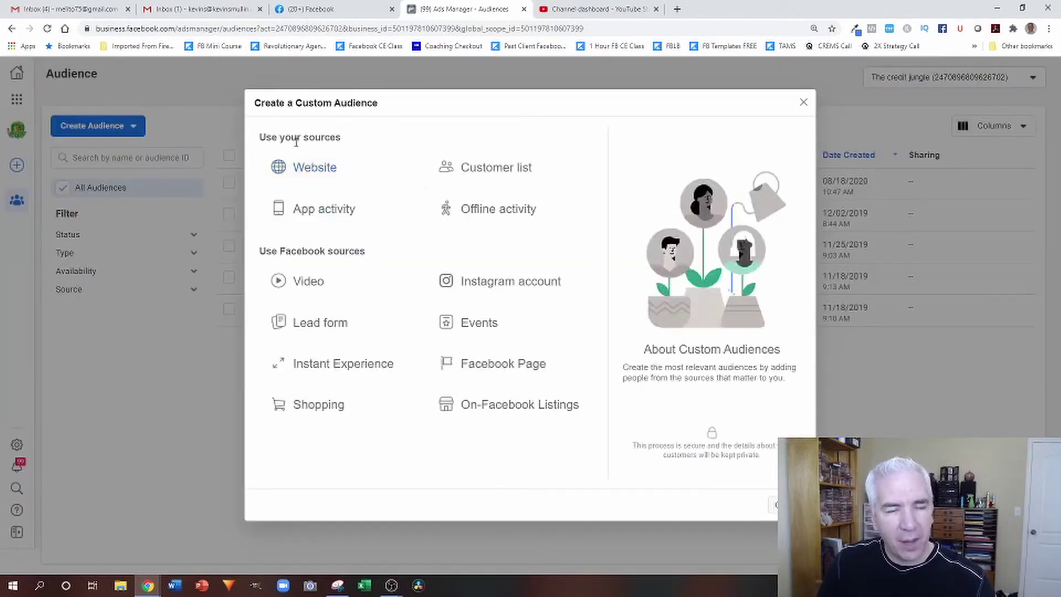
mouse_move(311, 203)
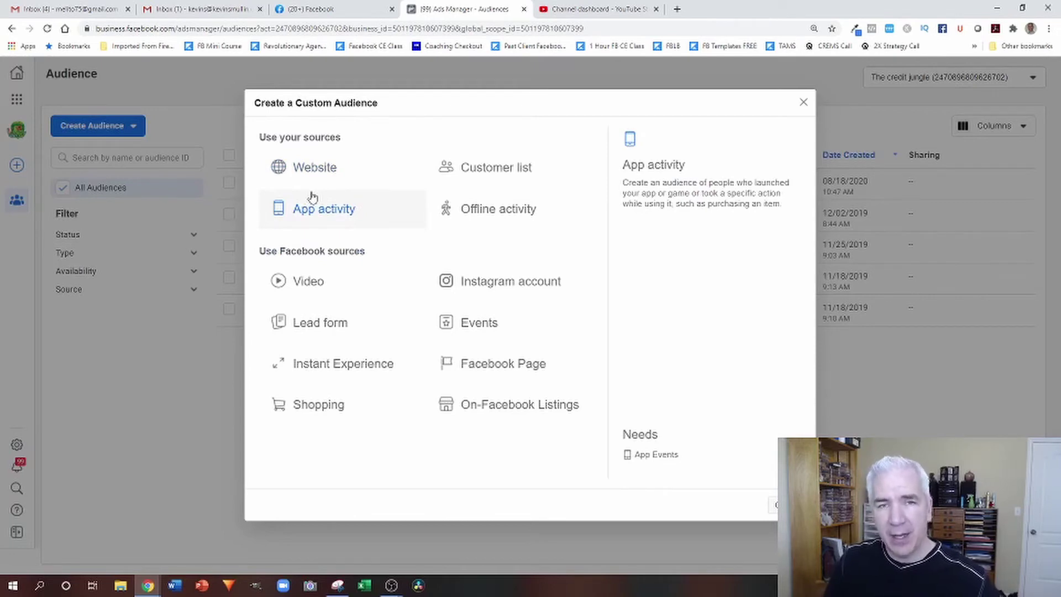
key("Escape")
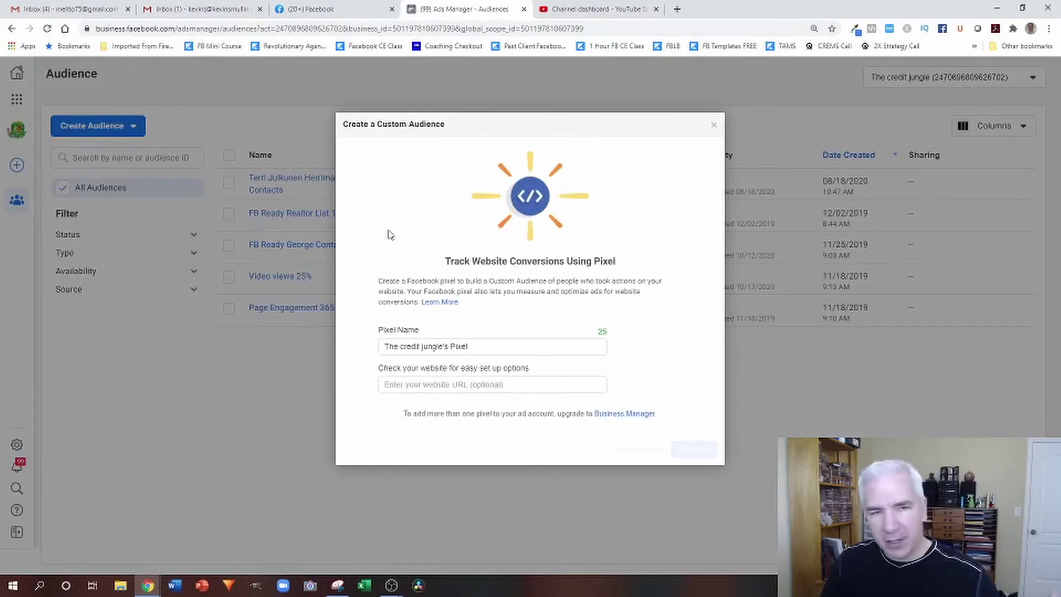
left_click(713, 126)
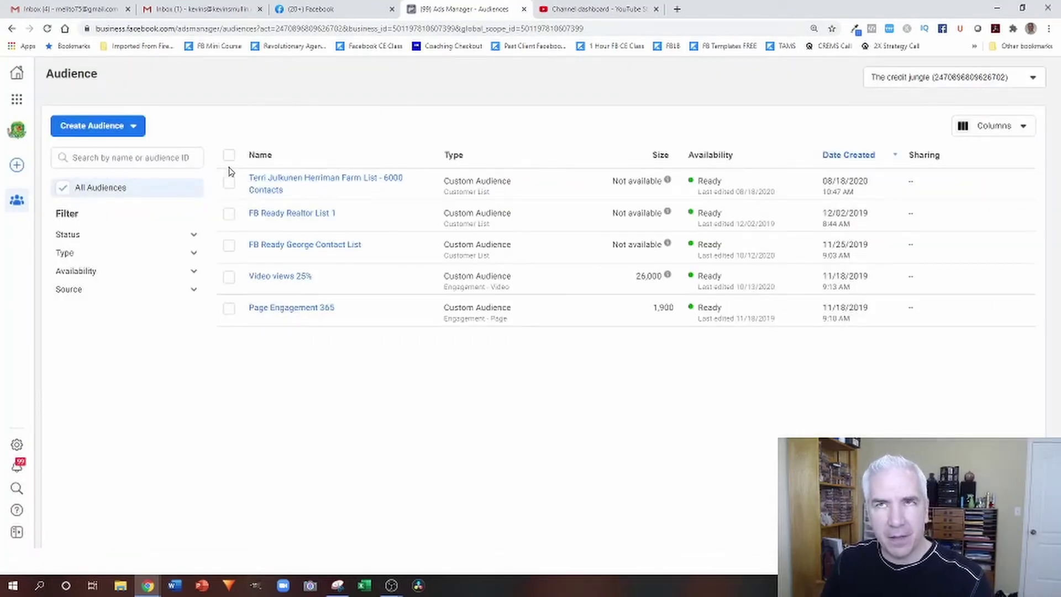
- Reopen the Create a Custom Audience dialog to review its source options, including Lead form
left_click(88, 128)
left_click(111, 157)
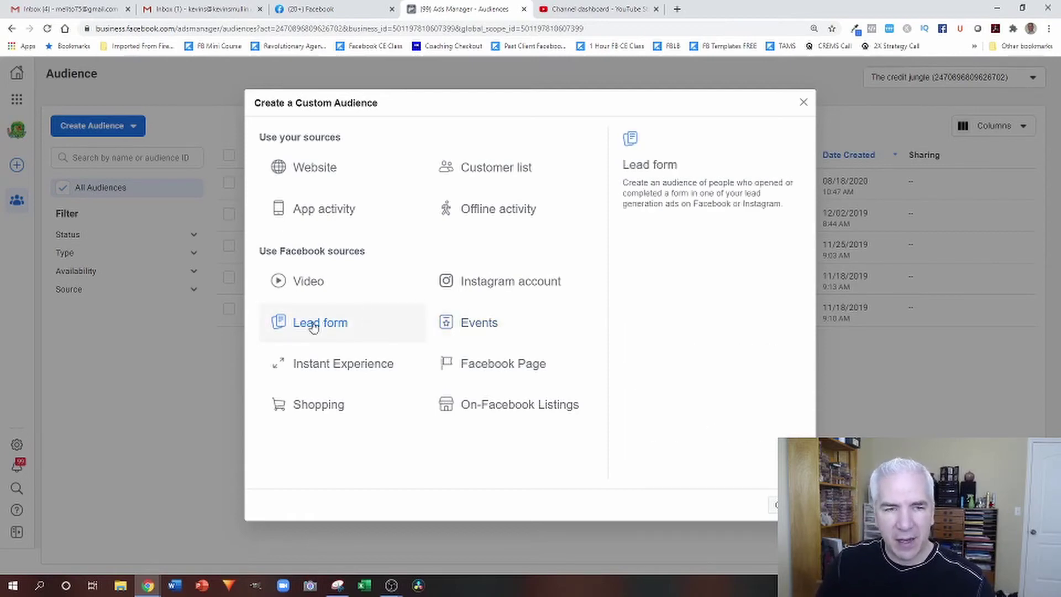
- Open the Lead form audience setup, view the specific forms list, then cancel without saving
left_click(314, 326)
double_click(314, 326)
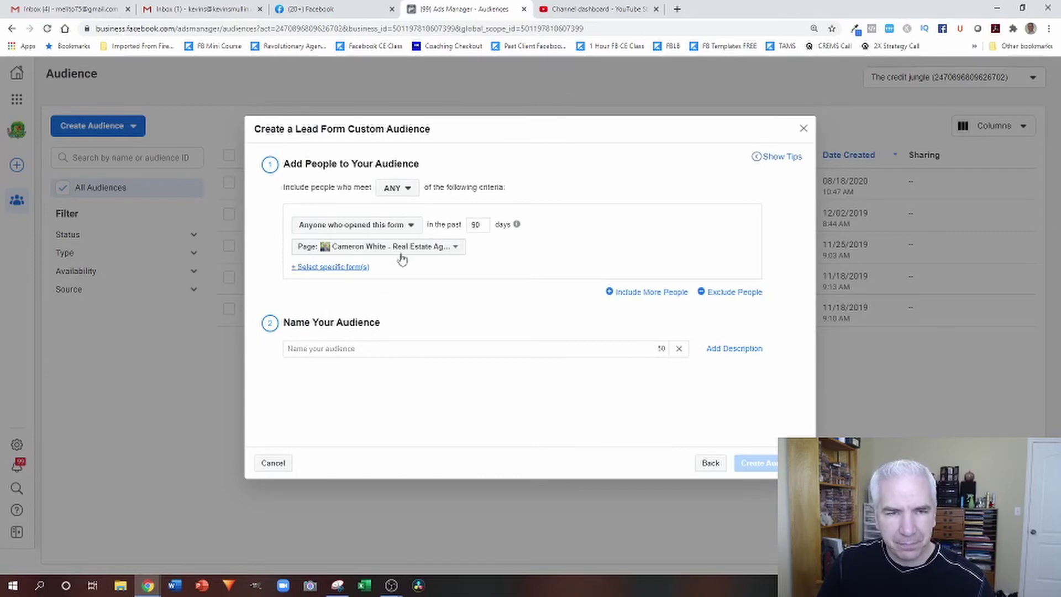
left_click(352, 267)
left_click(346, 265)
mouse_move(345, 303)
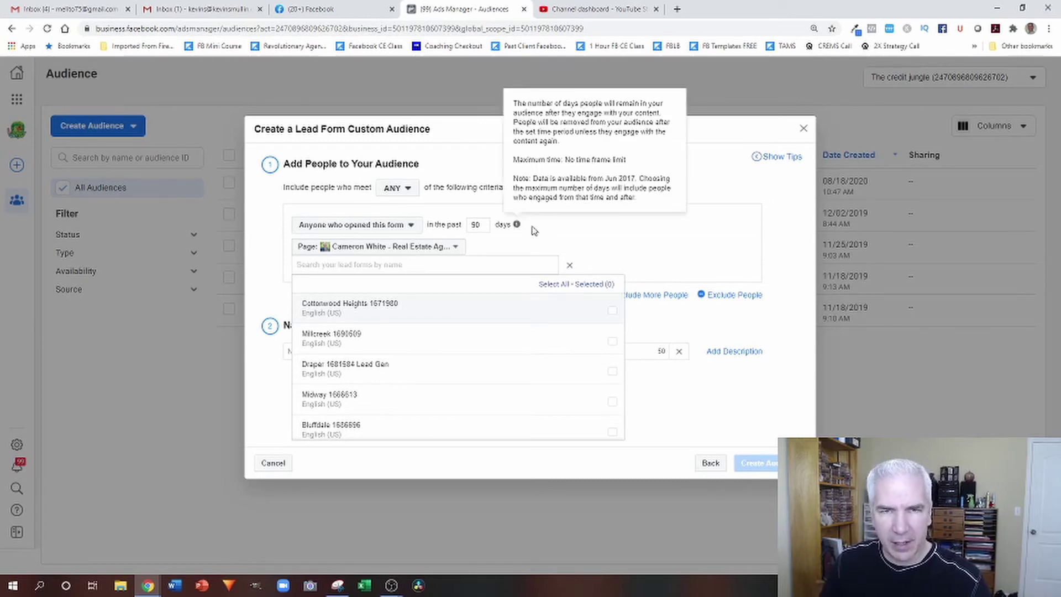
left_click(803, 128)
left_click(803, 128)
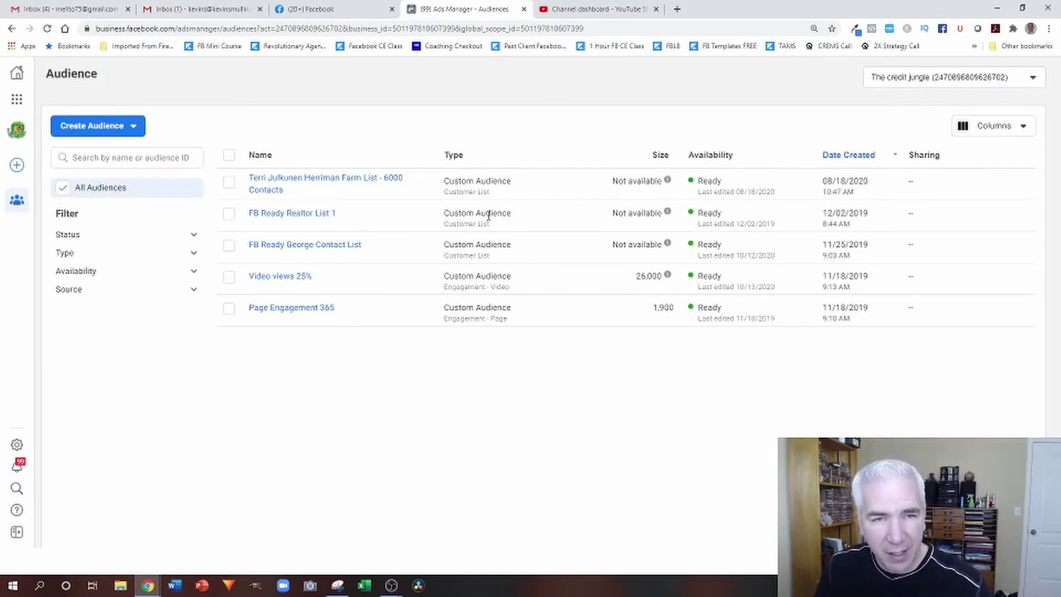
- Dismiss the custom audience source choices, then open the FB Ready contact list's add/remove customers options
left_click(101, 126)
left_click(102, 156)
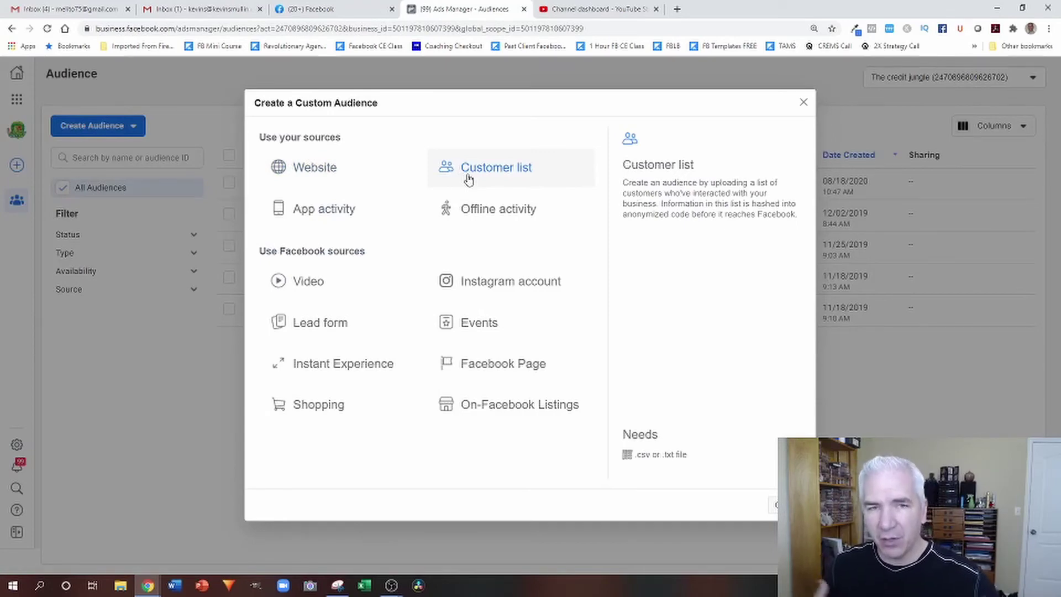
left_click(803, 102)
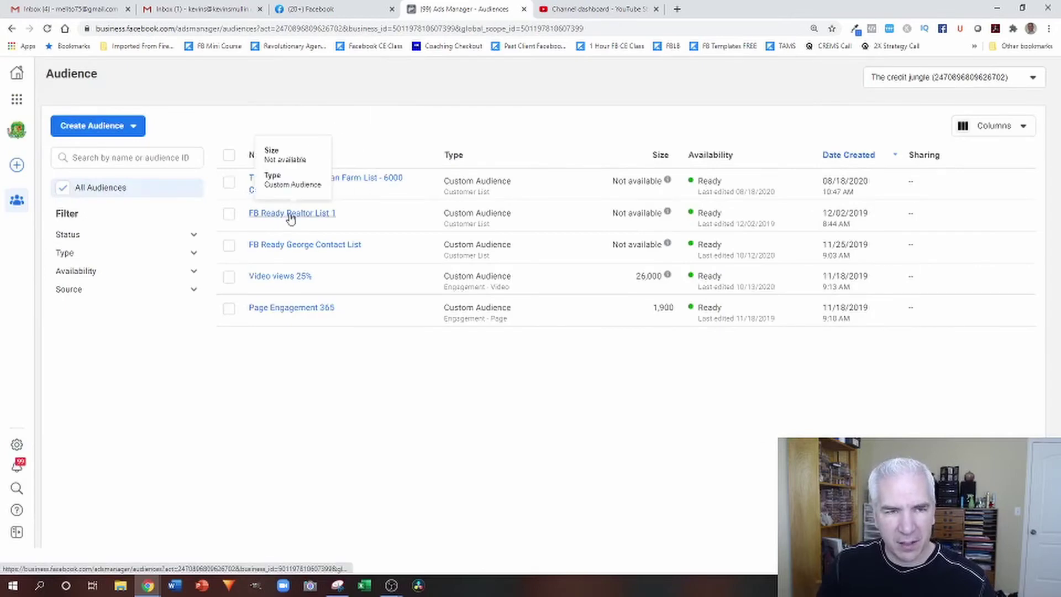
left_click(296, 246)
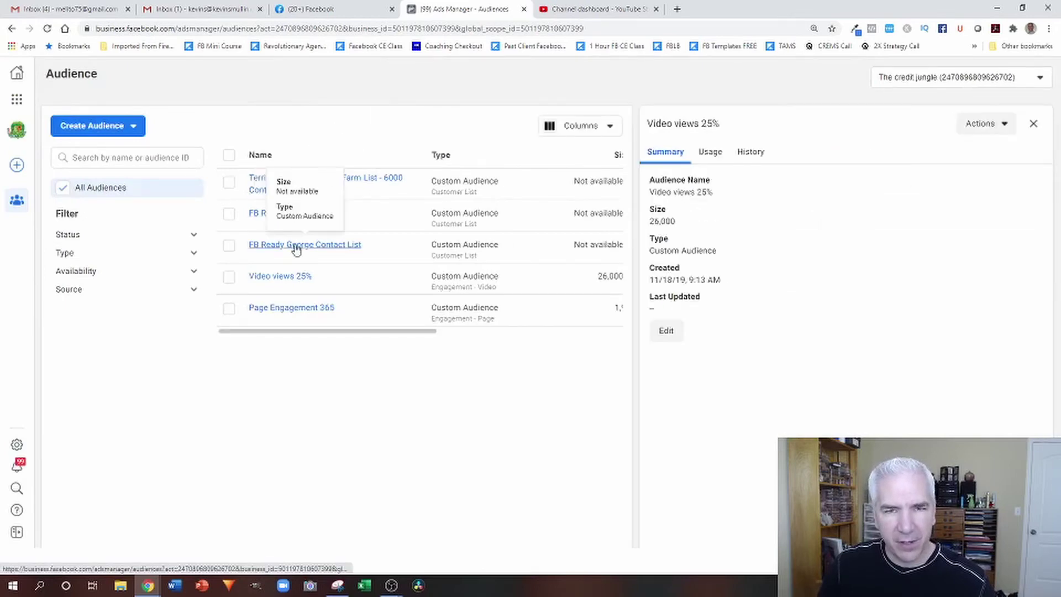
left_click(665, 329)
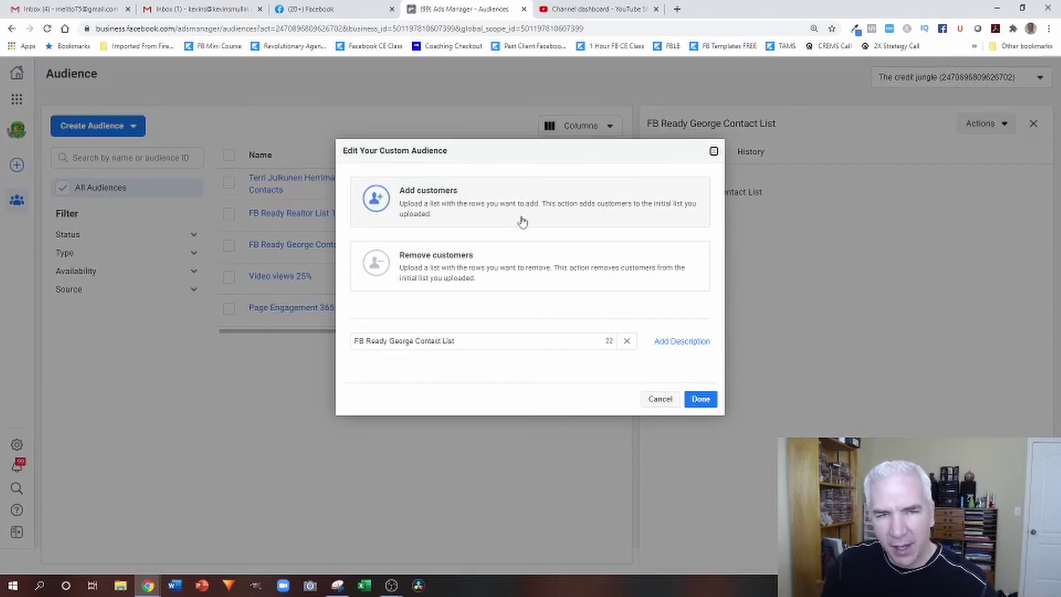
left_click(714, 153)
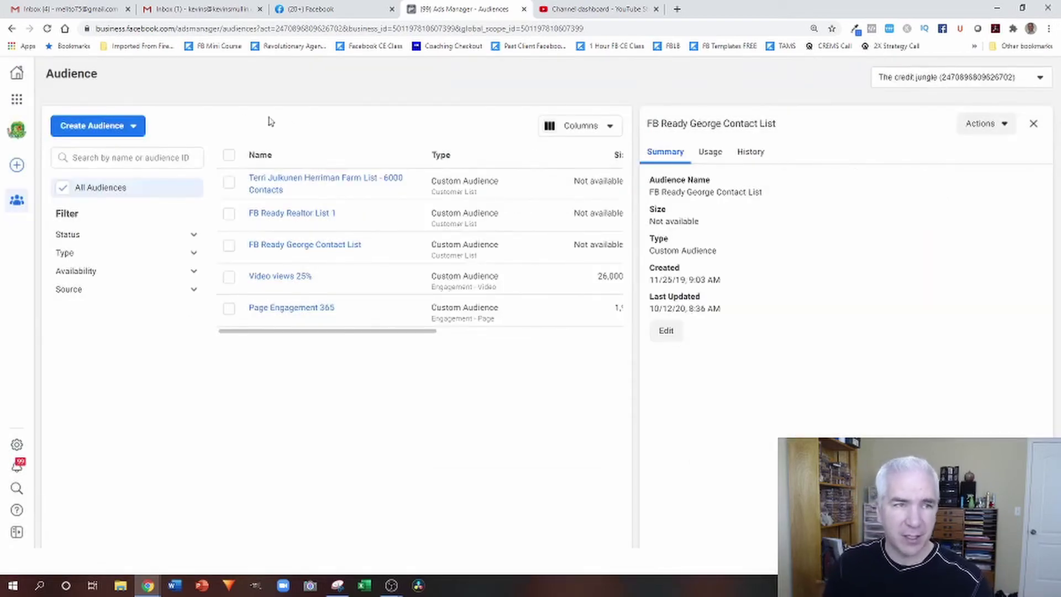
left_click(123, 125)
left_click(117, 156)
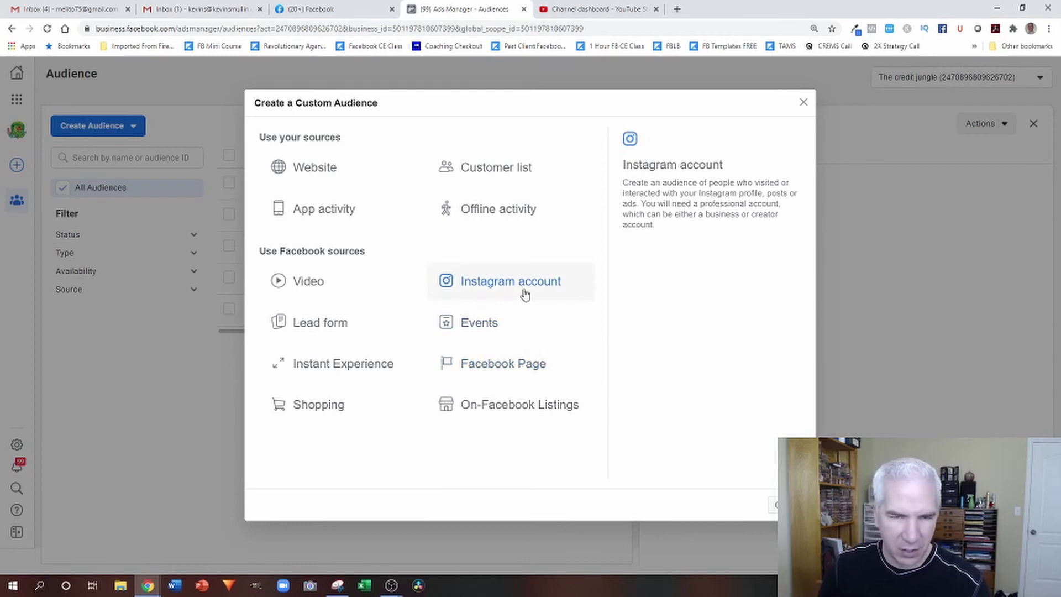
left_click(773, 503)
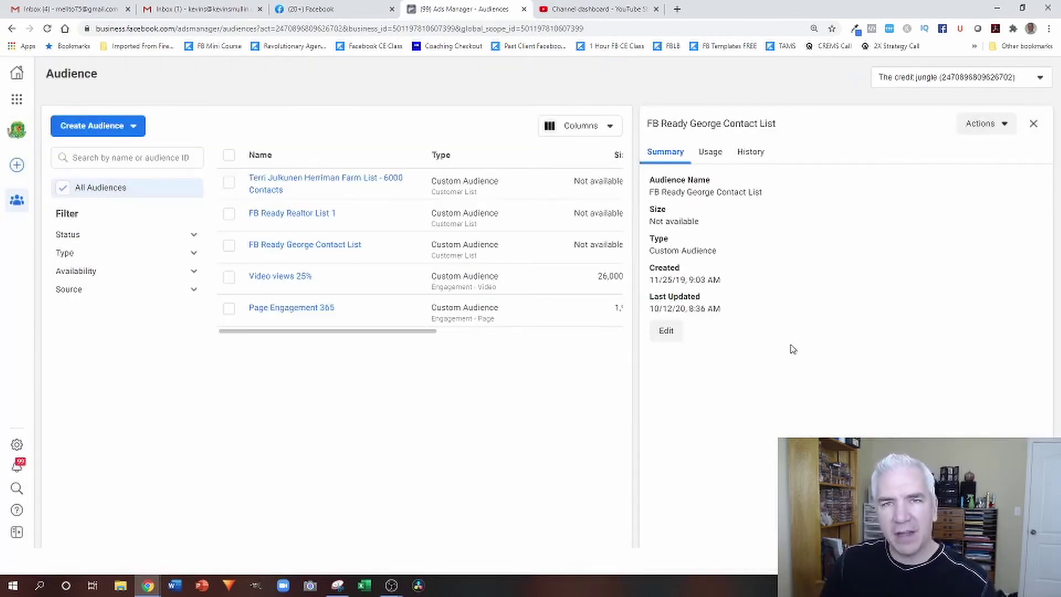